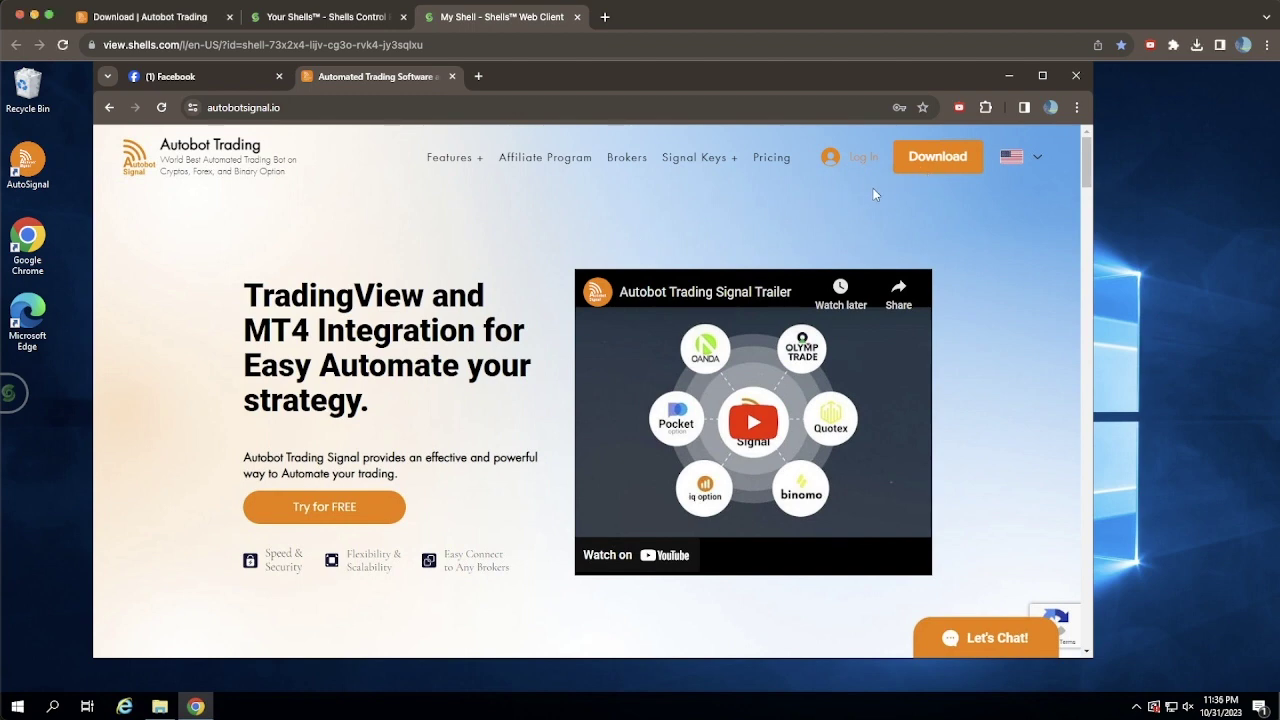
# - Sign in with email via the Download button to reach the Supported Brokers download page
pyautogui.click(933, 158)
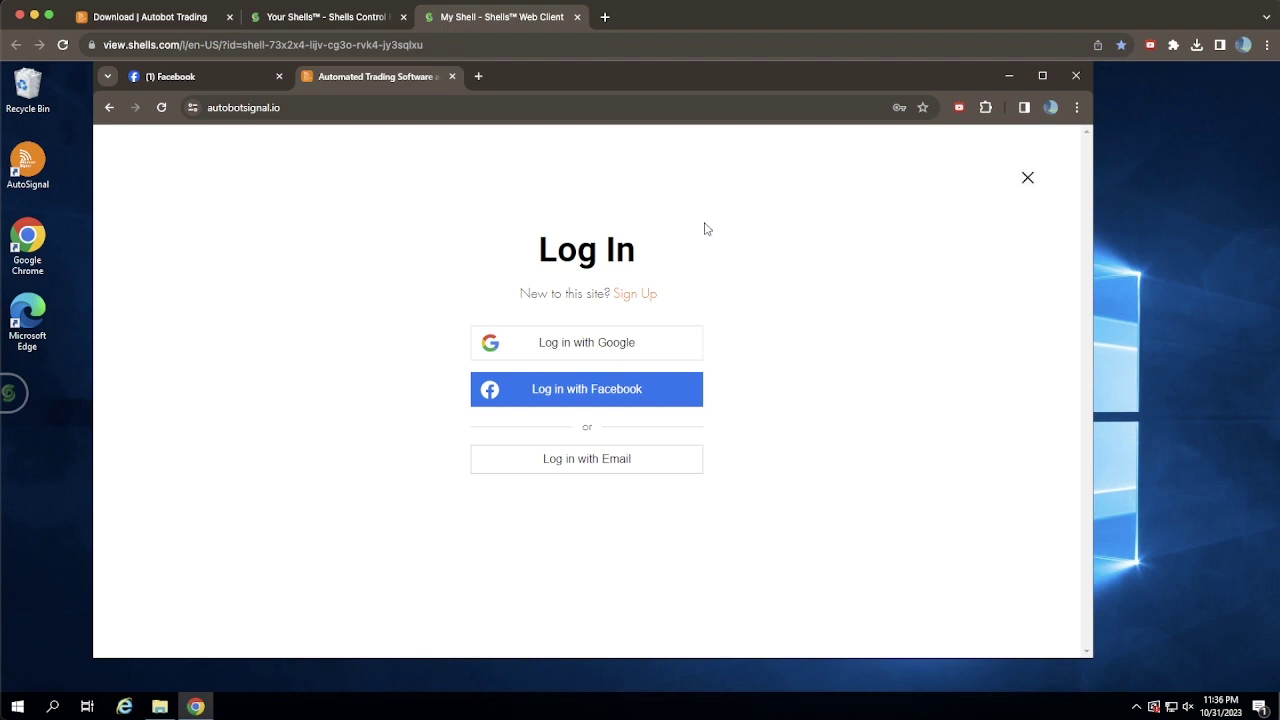
pyautogui.click(645, 294)
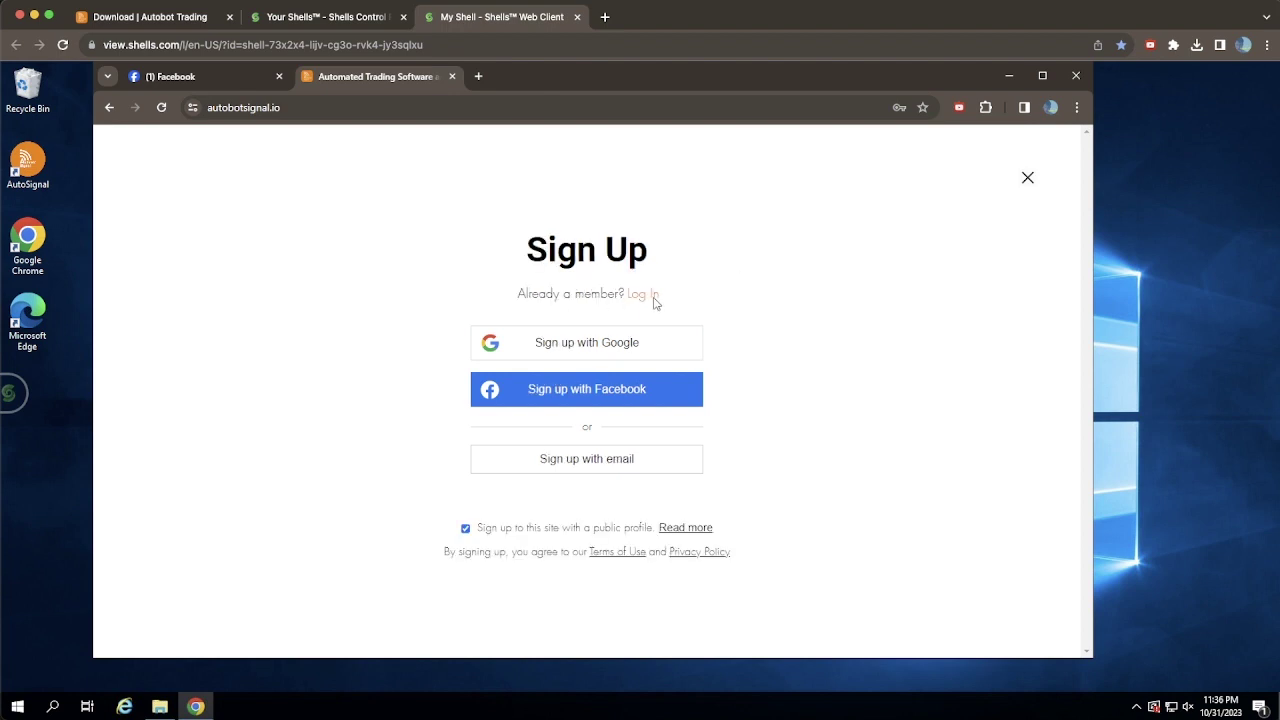
pyautogui.click(585, 460)
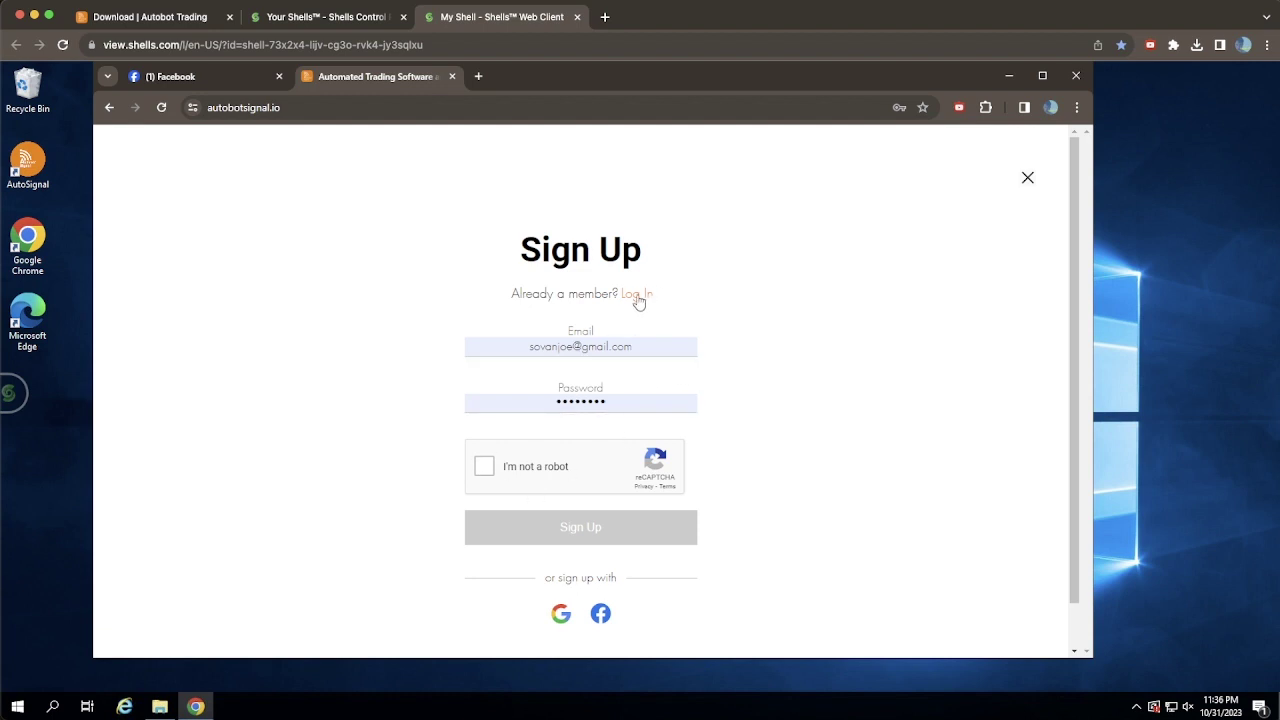
pyautogui.click(638, 302)
pyautogui.click(578, 455)
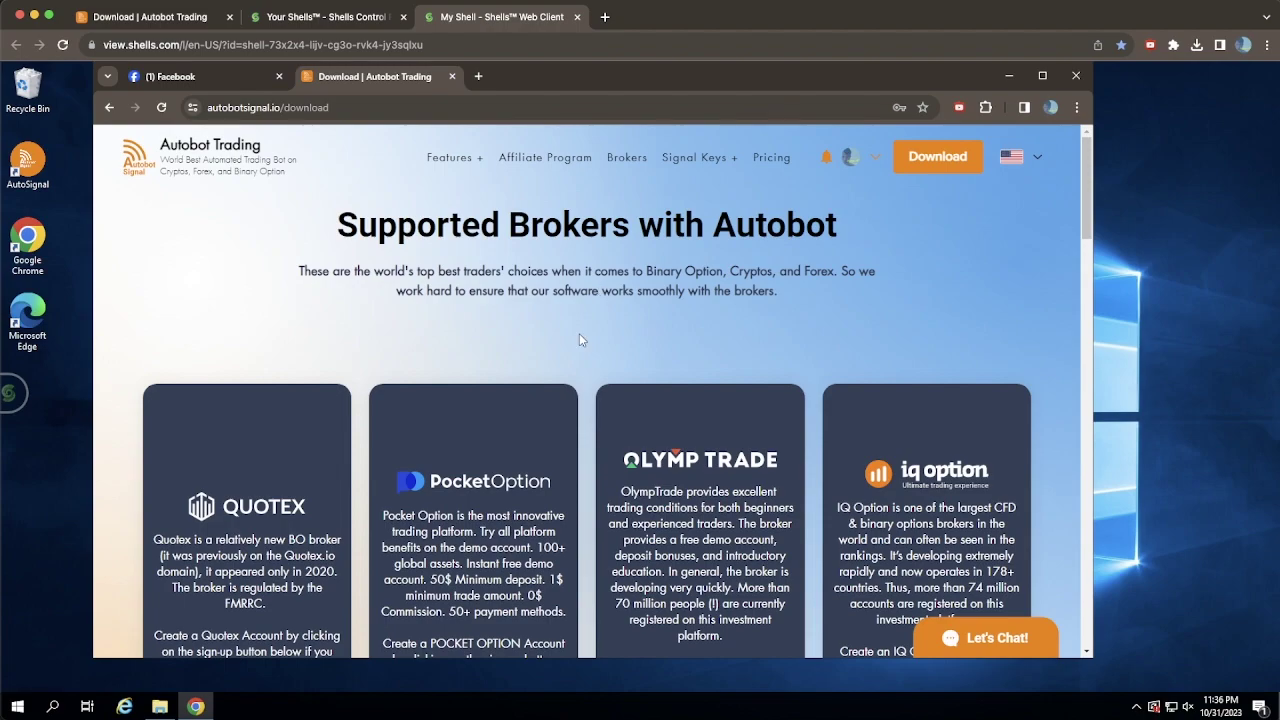
# - Download the Windows AutobotSignal-Windows4.1.zip (135 MB) and show it in the Downloads folder
pyautogui.scroll(-5, 579, 333)
pyautogui.scroll(3, 579, 333)
pyautogui.scroll(2, 576, 288)
pyautogui.scroll(-2, 598, 313)
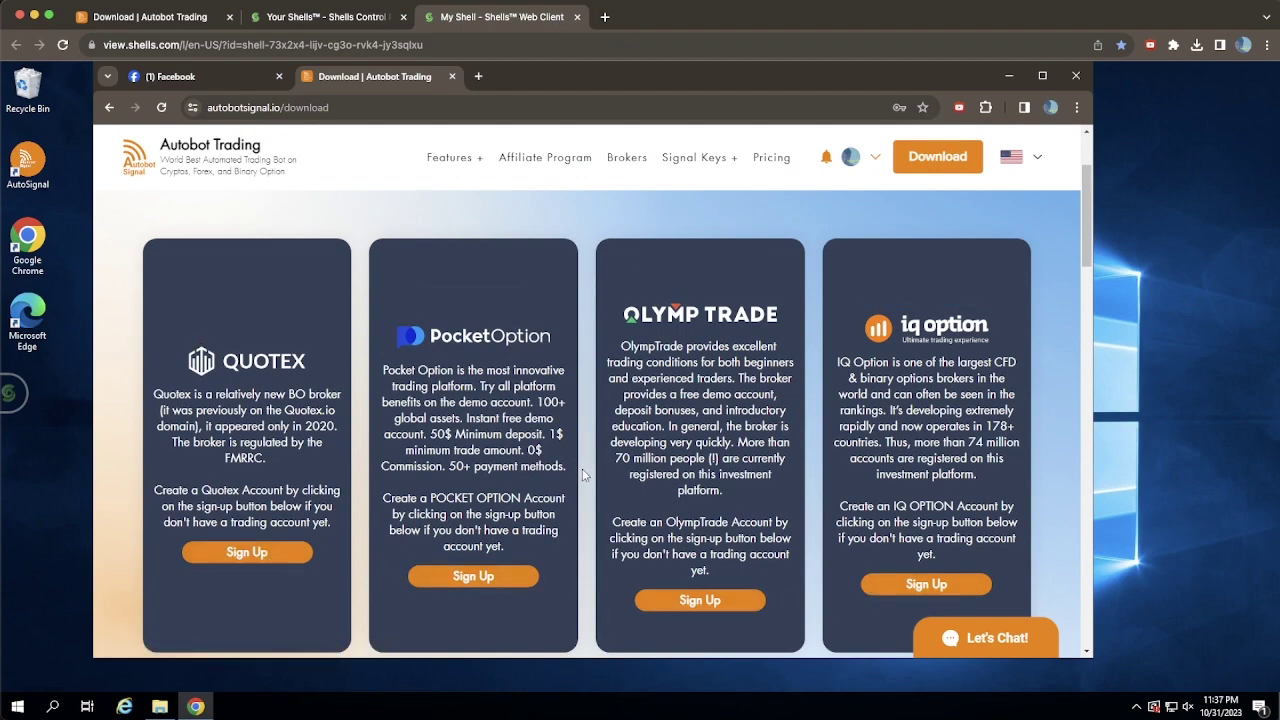
pyautogui.scroll(-6, 583, 478)
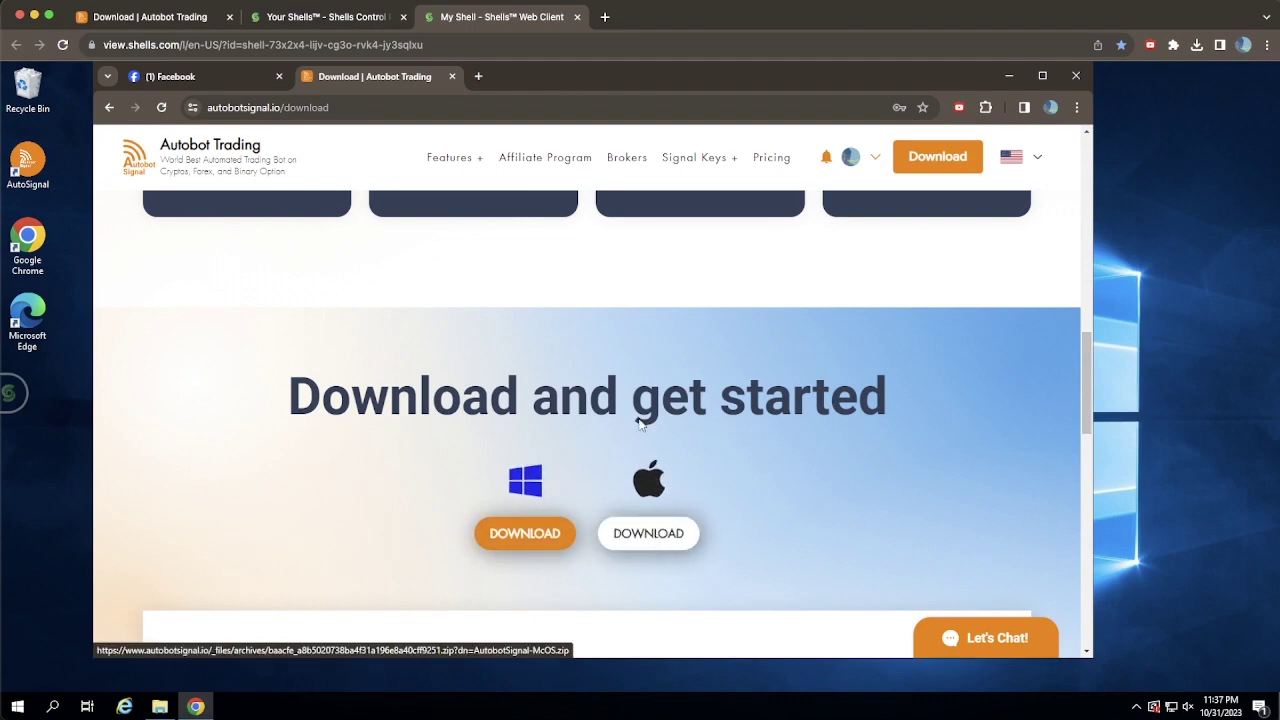
pyautogui.click(657, 543)
pyautogui.click(527, 540)
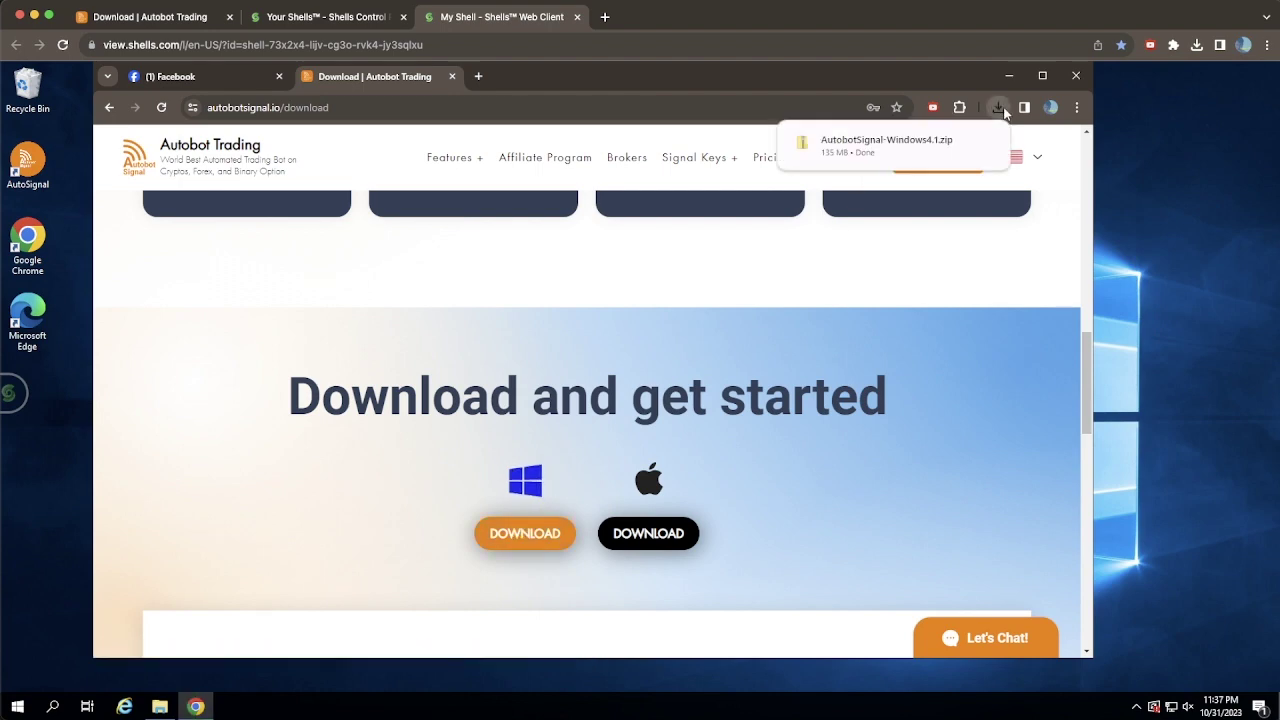
pyautogui.click(957, 152)
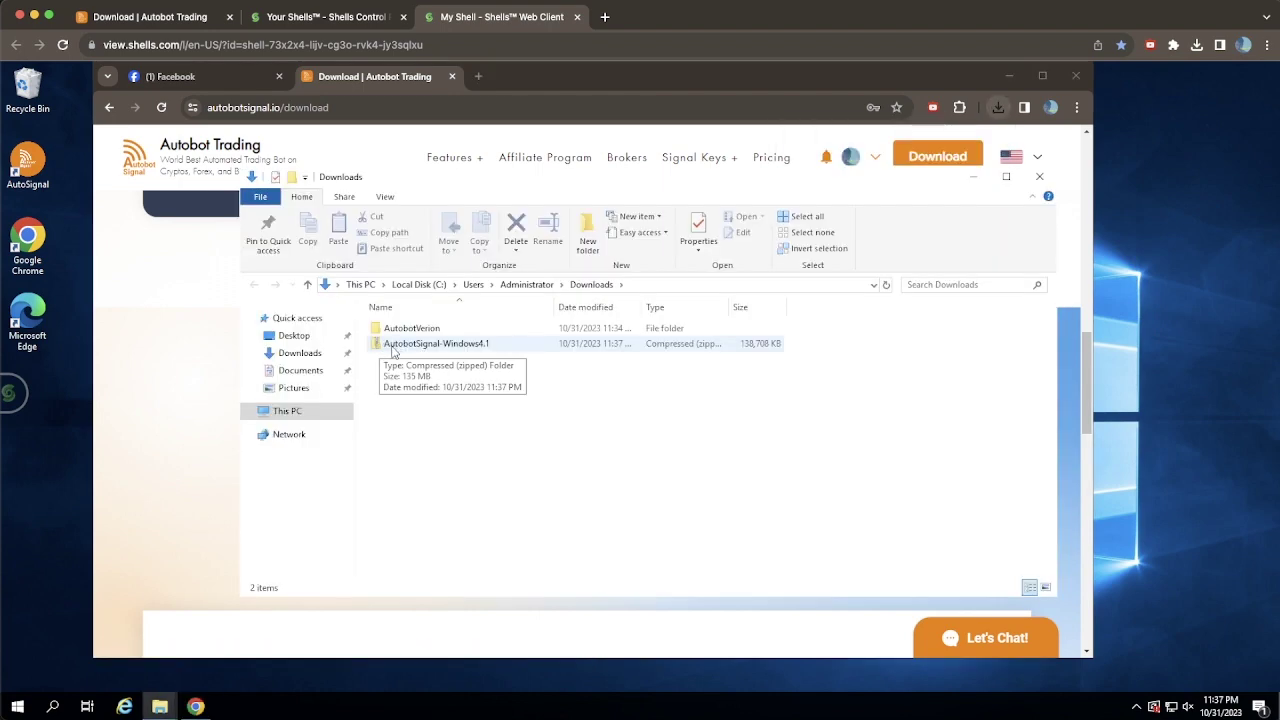
# - Extract AutobotSignal-Windows4.1.zip to its suggested folder and open the extracted folder
pyautogui.rightClick(390, 350)
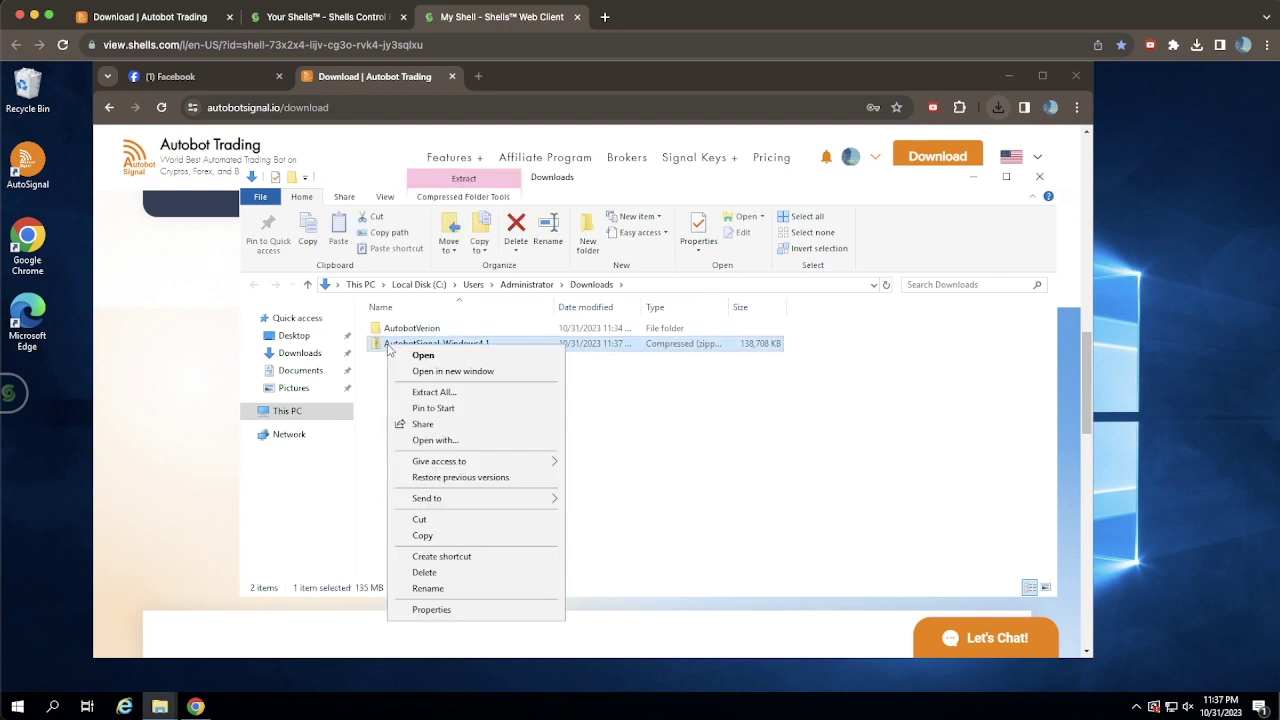
pyautogui.click(429, 390)
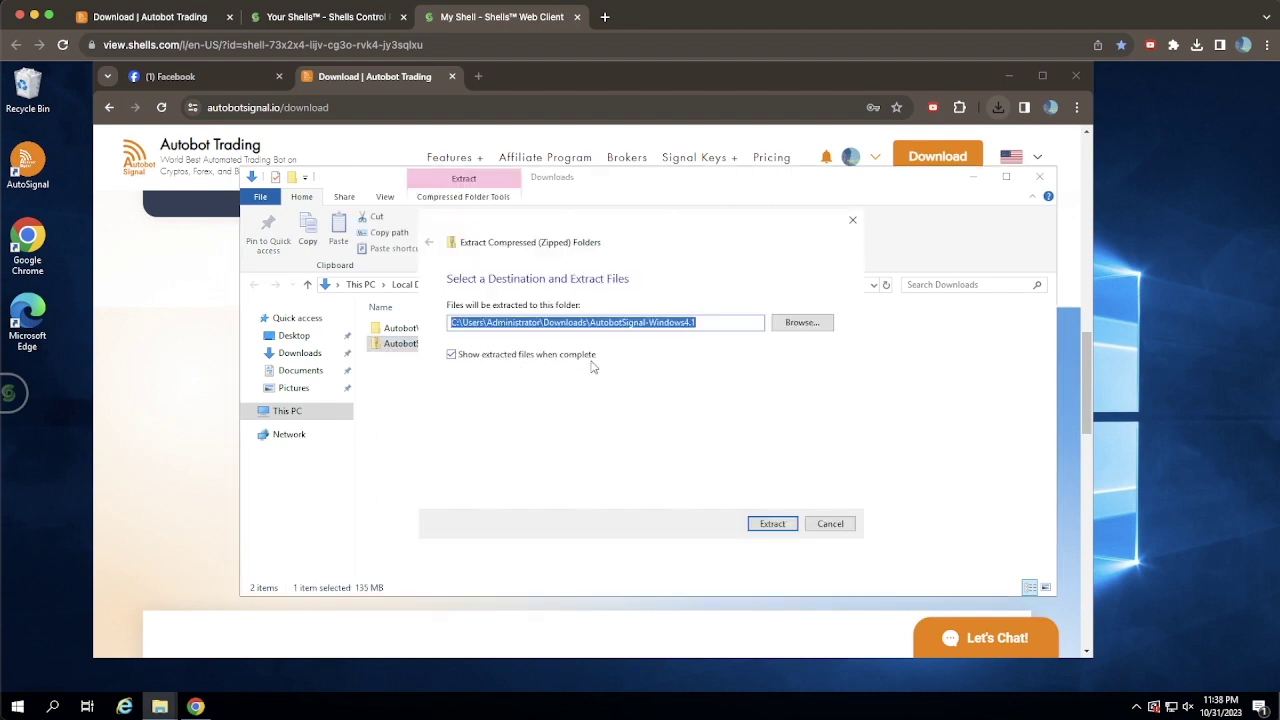
pyautogui.click(772, 524)
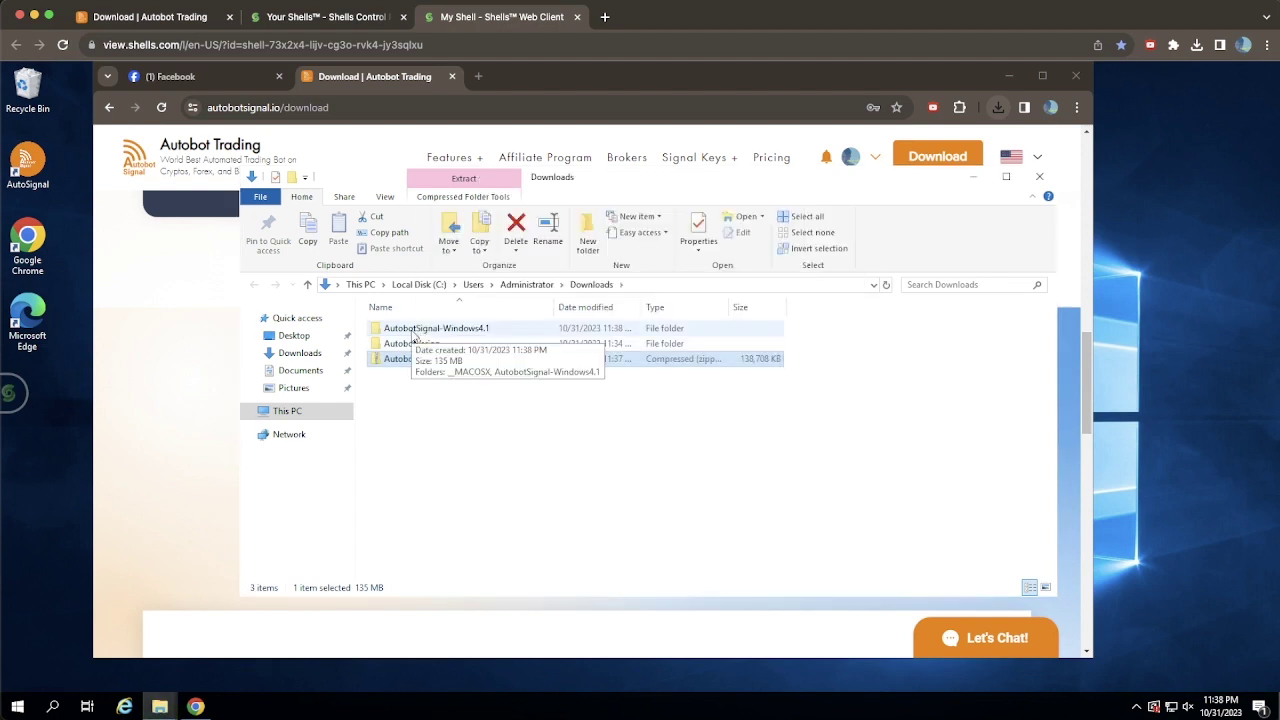
pyautogui.doubleClick(413, 332)
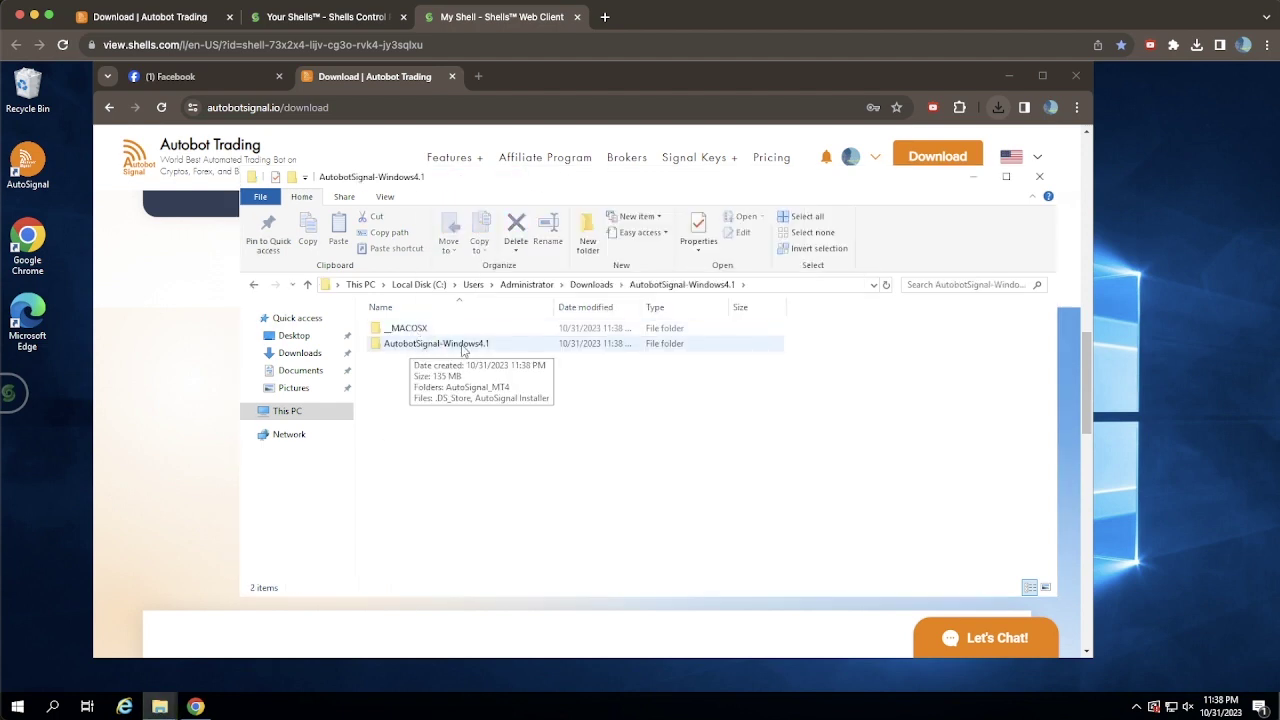
# - Launch the AutoSignal Installer from the inner folder, running it past the security warning
pyautogui.doubleClick(458, 344)
pyautogui.rightClick(427, 364)
pyautogui.click(461, 373)
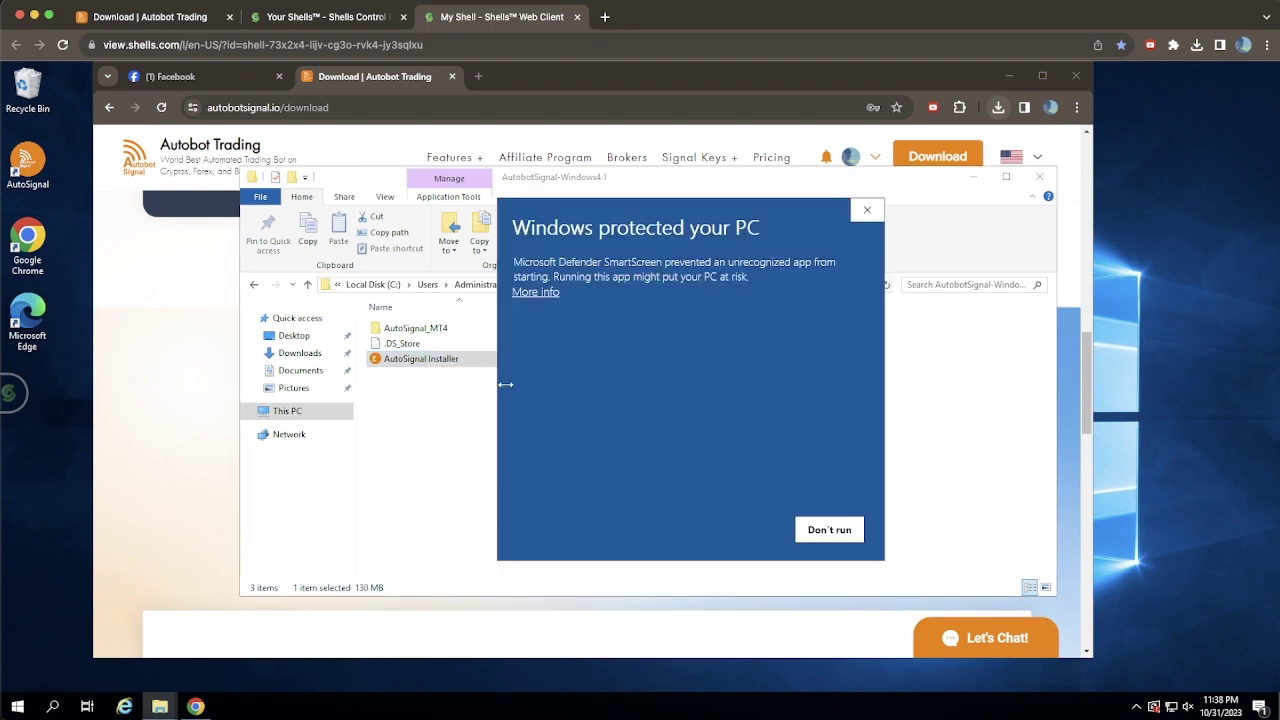
pyautogui.click(546, 293)
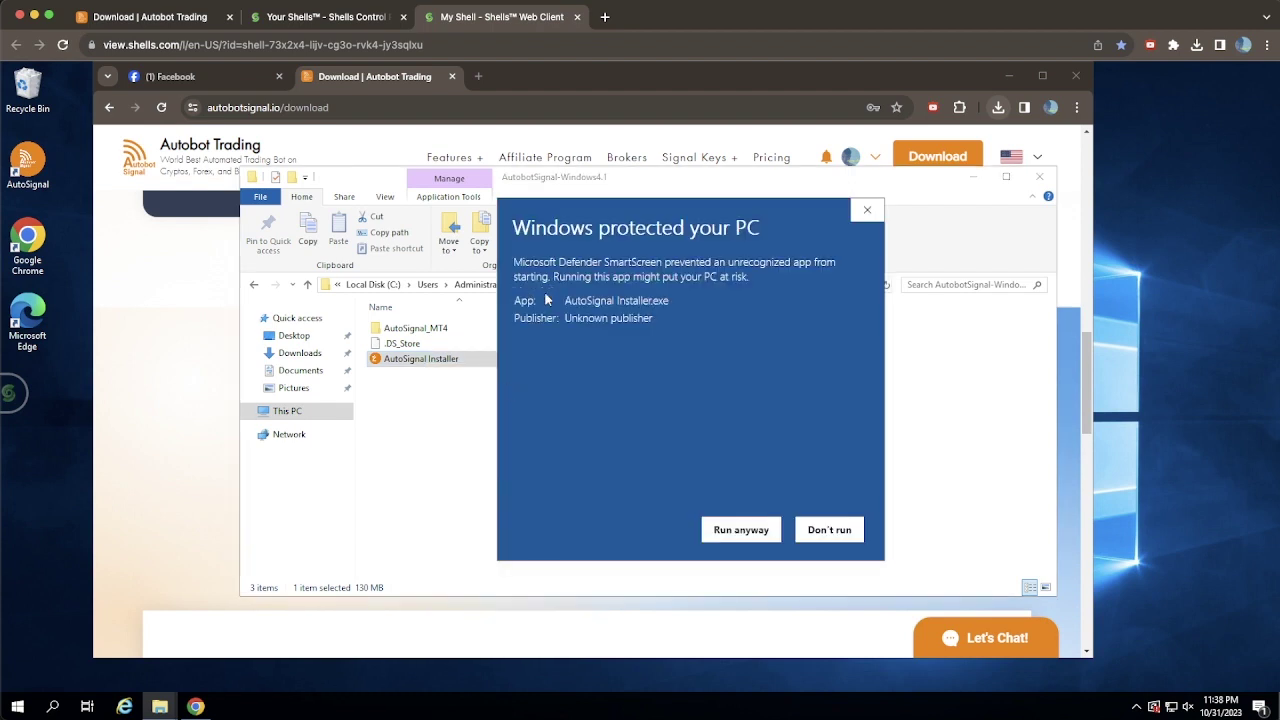
pyautogui.click(740, 530)
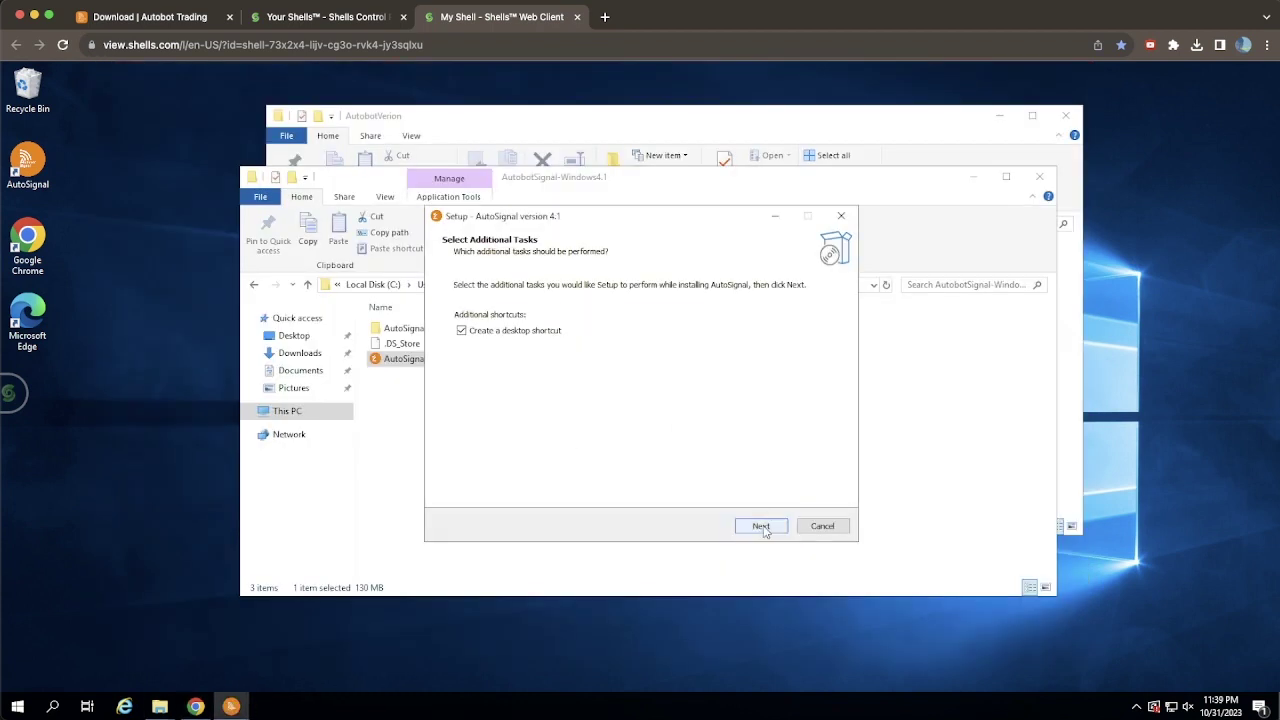
# - Install AutoSignal 4.1 with the desktop shortcut and finish with AutoSignal launching
pyautogui.click(761, 526)
pyautogui.click(761, 526)
pyautogui.click(1068, 116)
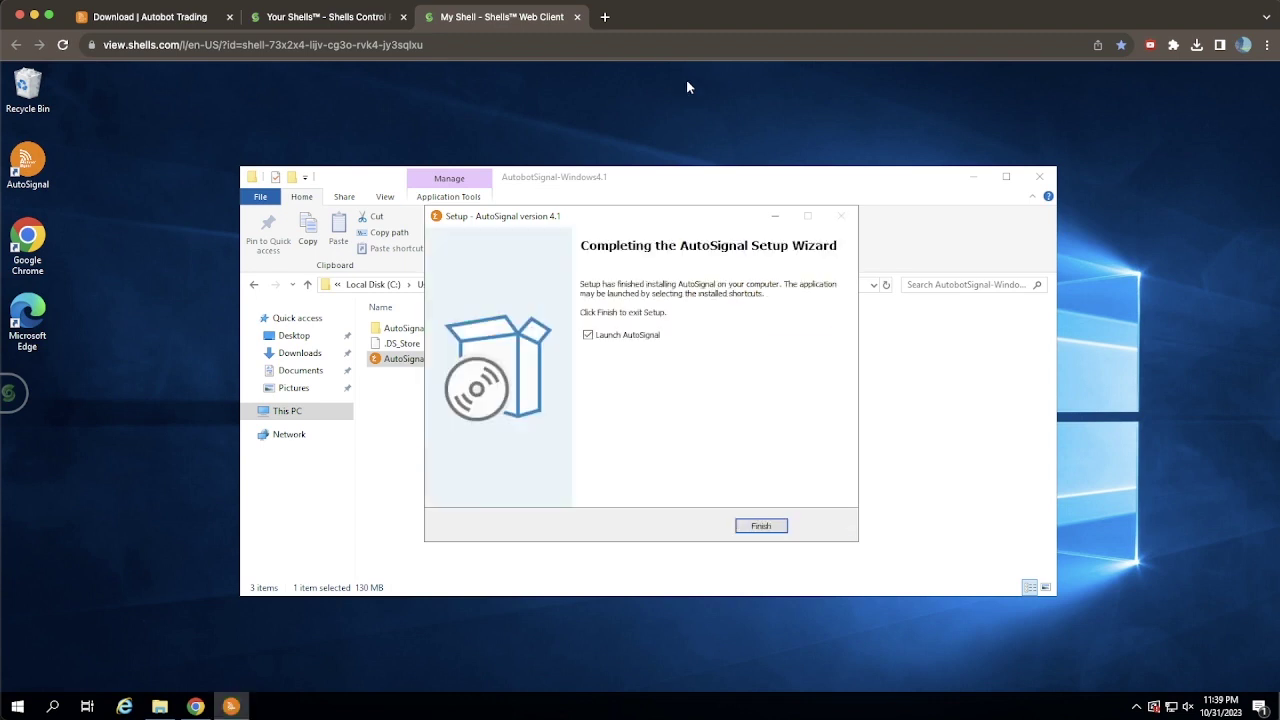
pyautogui.click(763, 525)
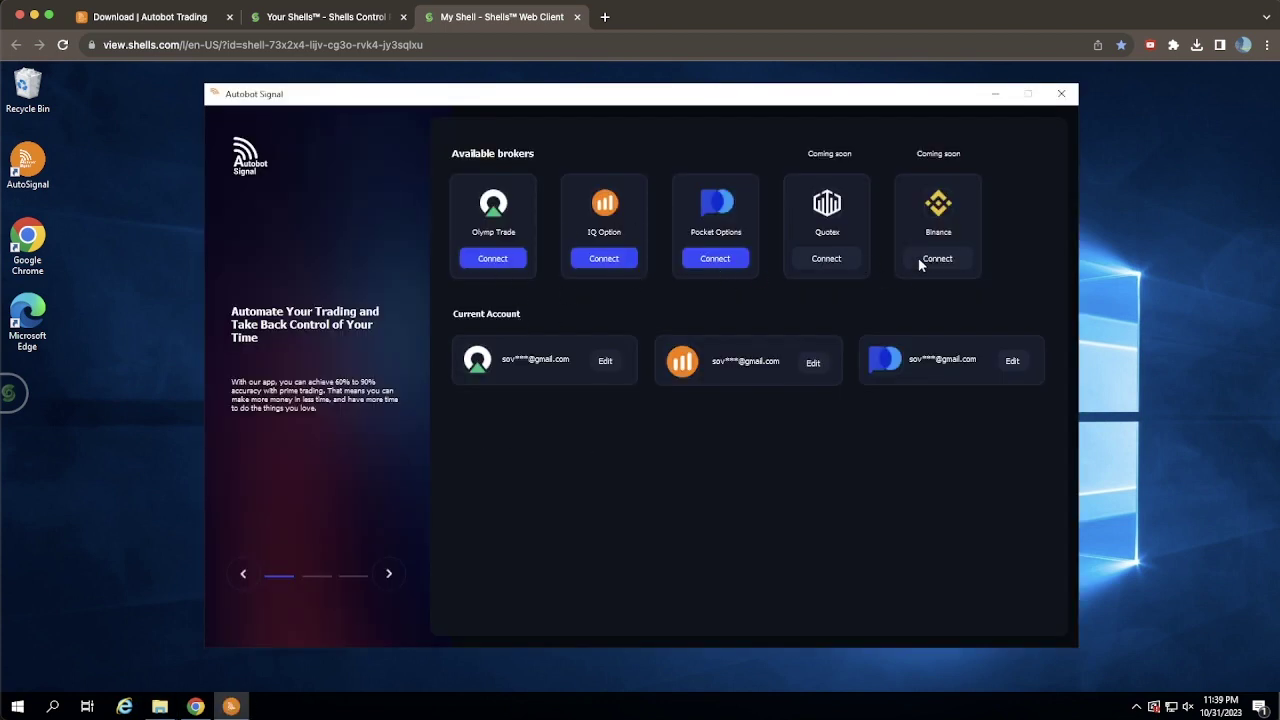
# - Connect Pocket Options and log in with the account's email and password
pyautogui.click(714, 258)
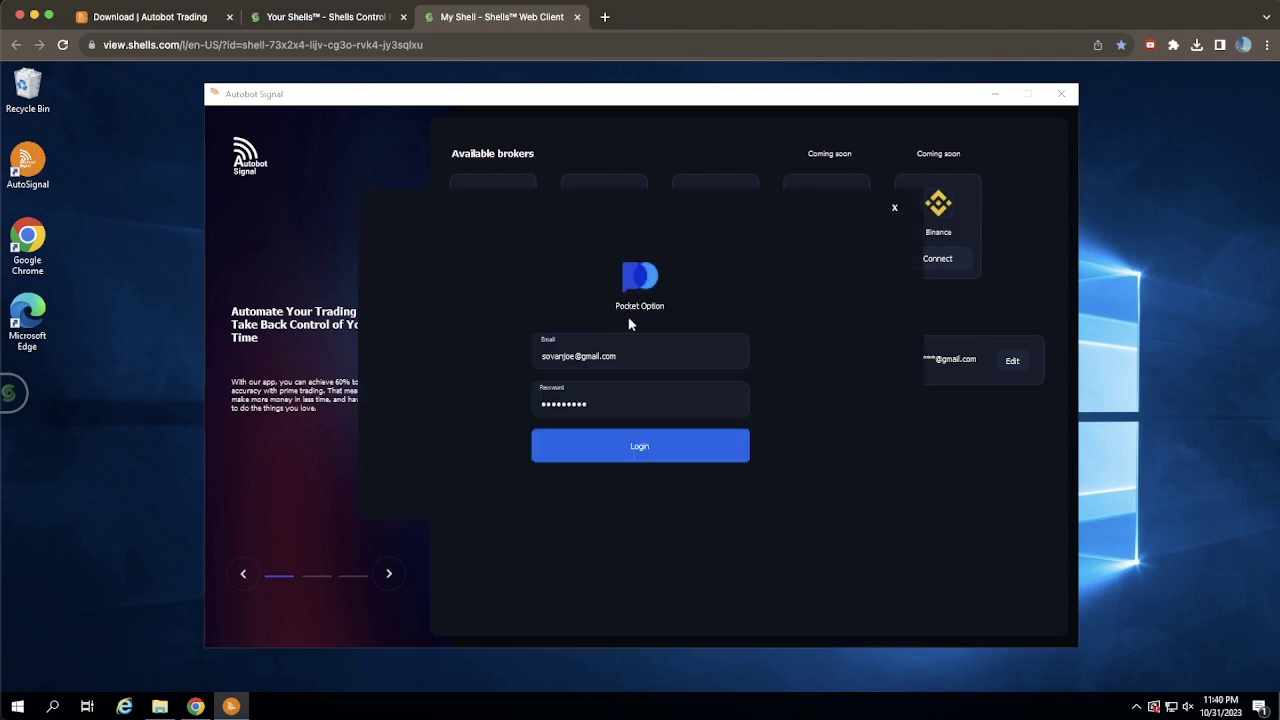
pyautogui.click(645, 454)
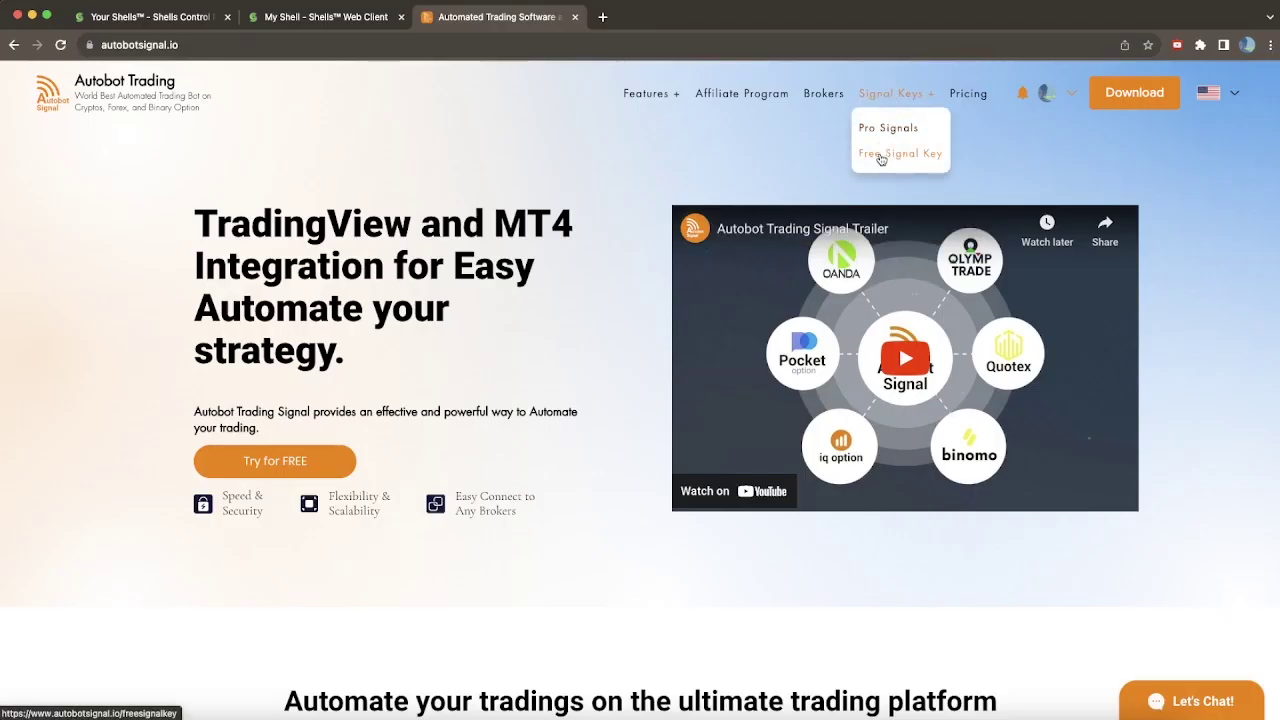
# - Open the Free Signal Key page and copy the FollowJoe key from the top pick
pyautogui.click(880, 156)
pyautogui.scroll(-10, 734, 423)
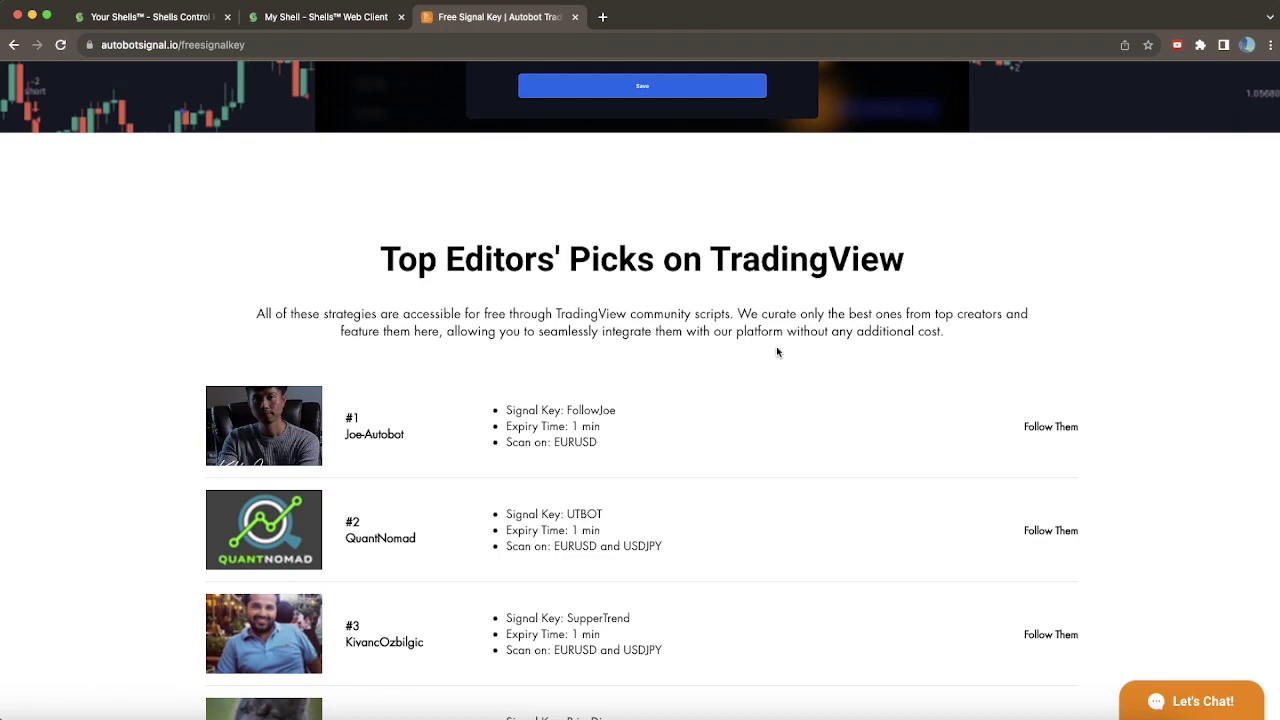
pyautogui.scroll(-8, 763, 372)
pyautogui.scroll(8, 734, 357)
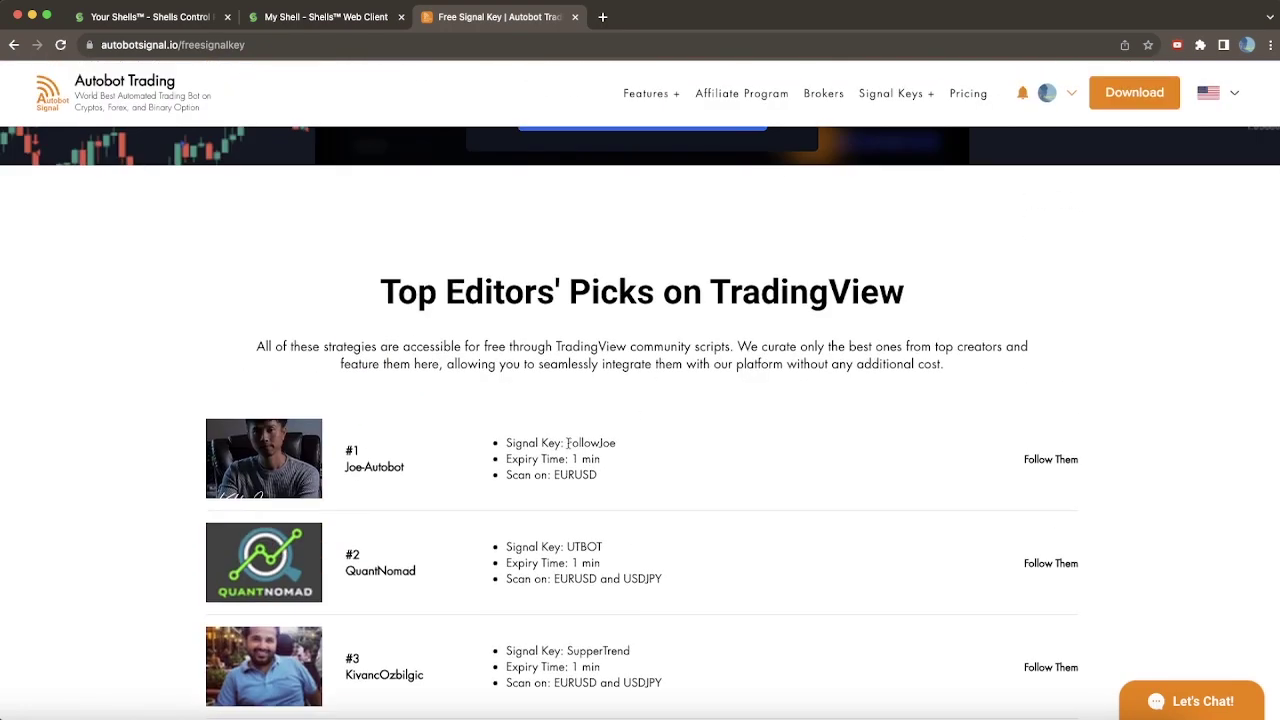
pyautogui.moveTo(563, 443); pyautogui.dragTo(620, 444)
pyautogui.rightClick(603, 446)
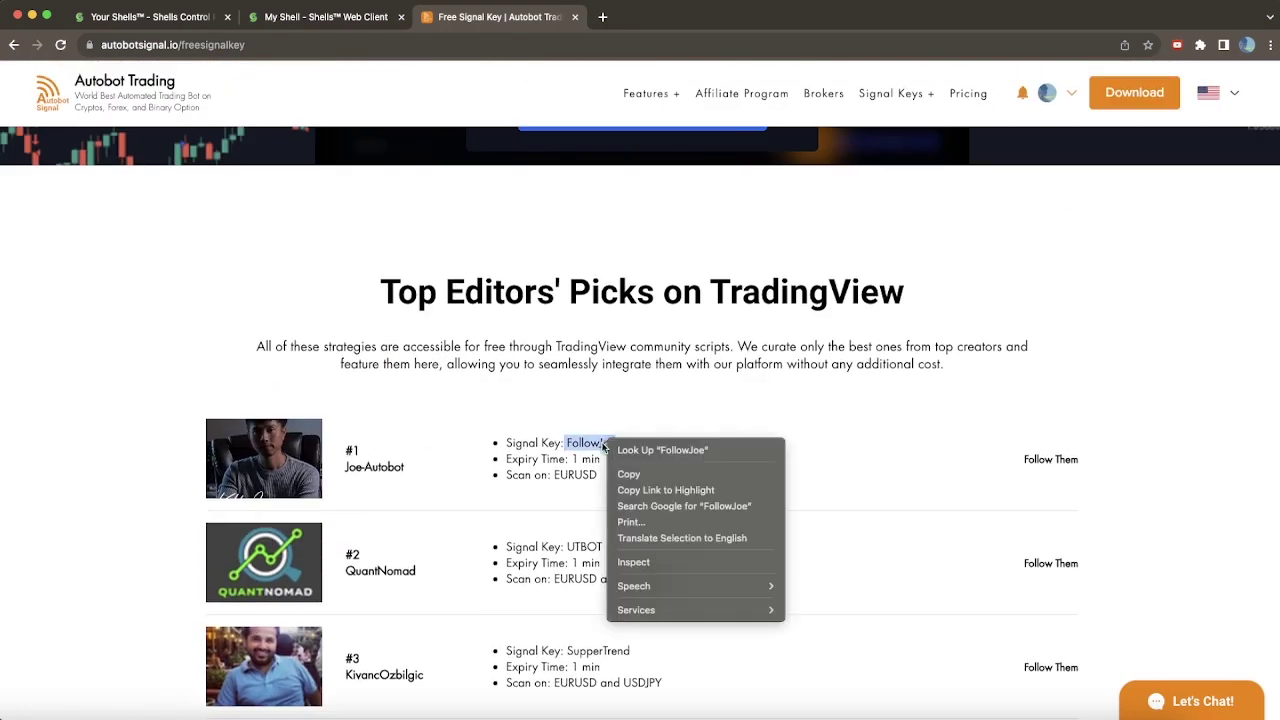
pyautogui.click(628, 474)
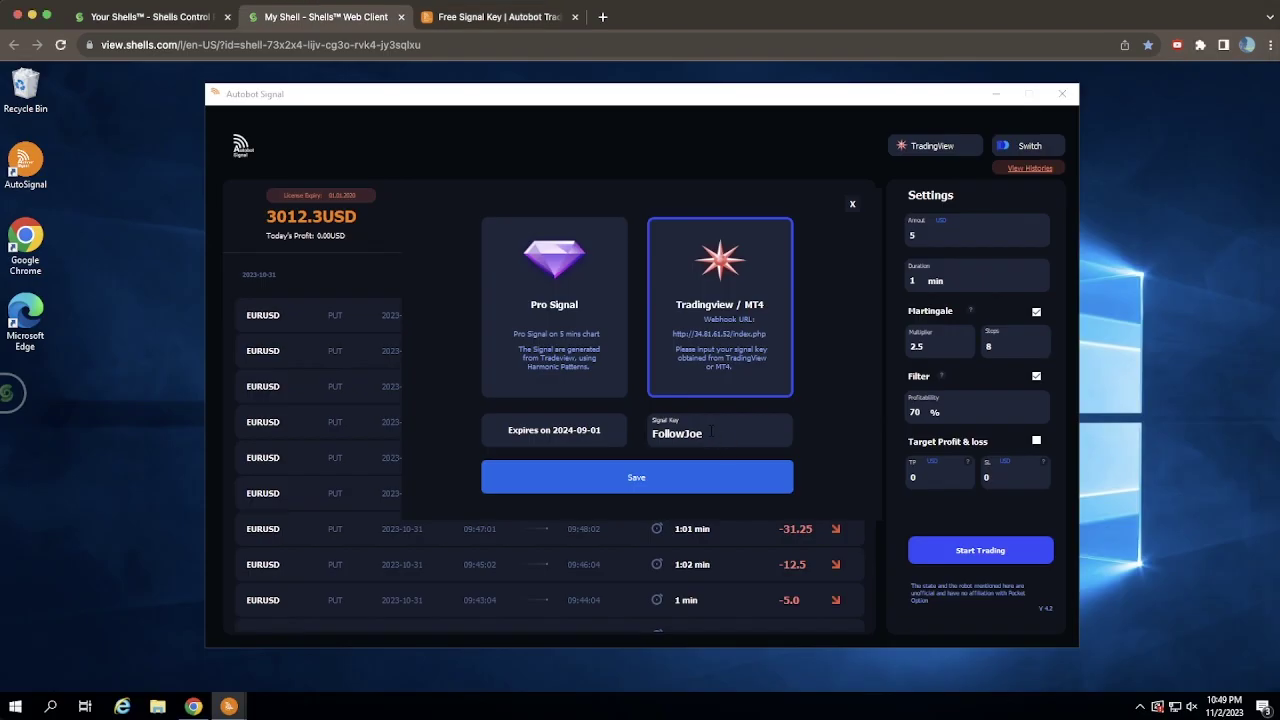
pyautogui.rightClick(660, 436)
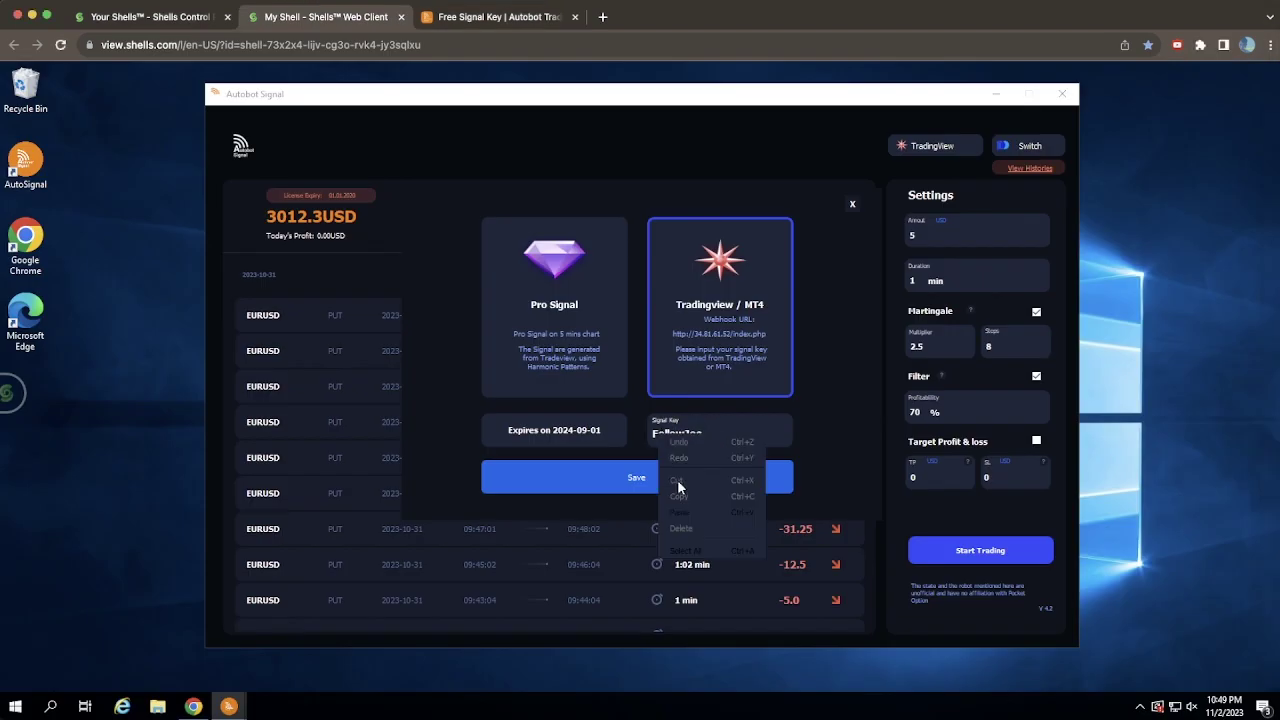
pyautogui.click(653, 434)
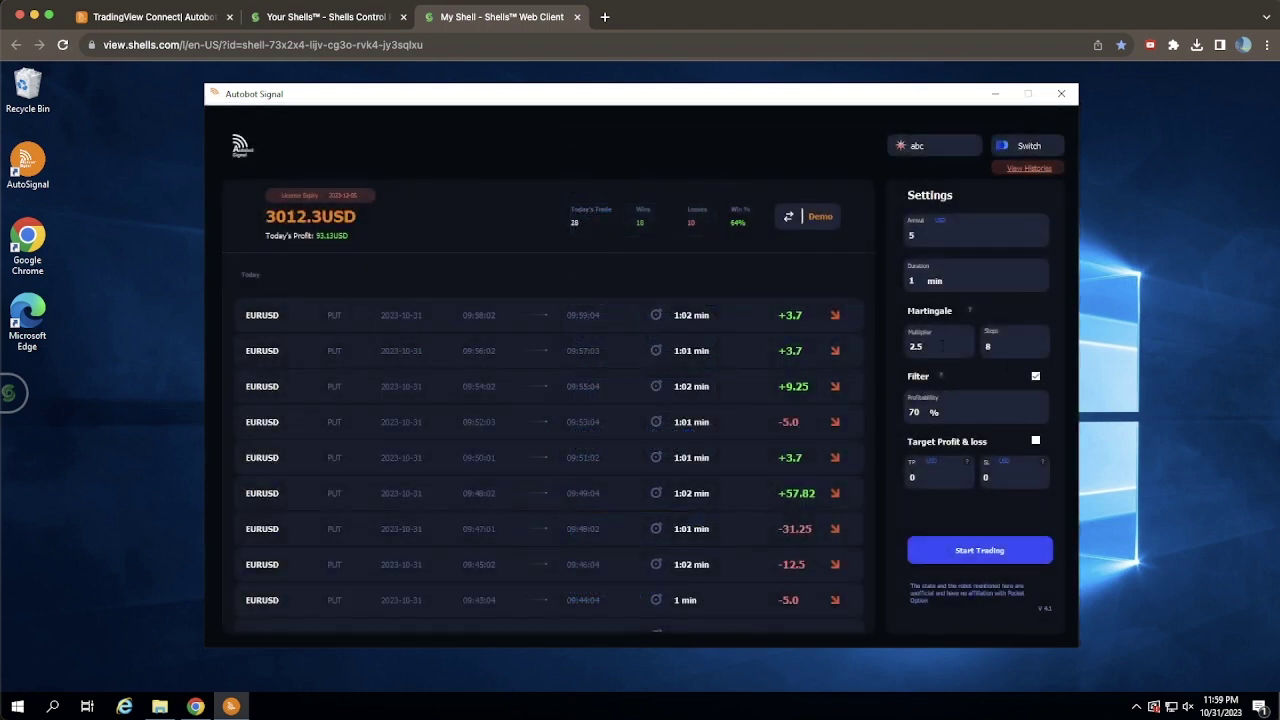
# - Begin automated trading with the Start Trading button in the Settings panel
pyautogui.click(973, 553)
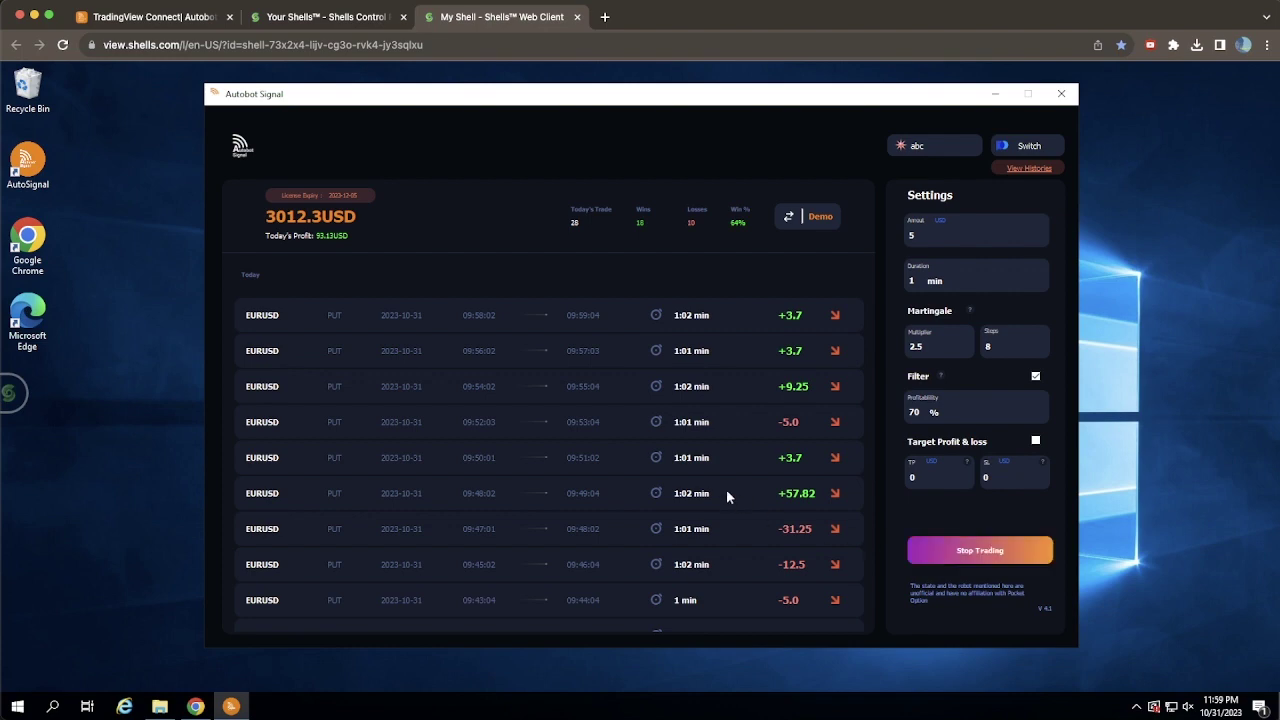